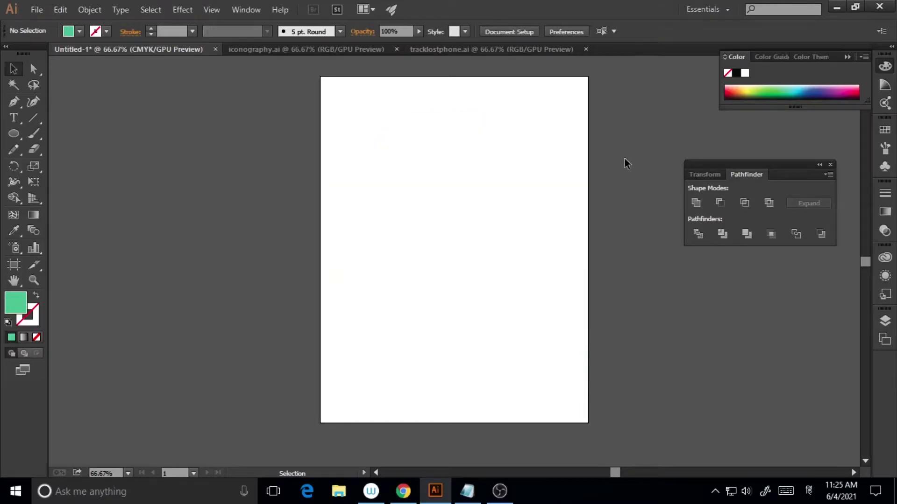
Cut the circular infographic and place the laptop sale ad image on the artboard.
left_click(37, 9)
left_click(46, 236)
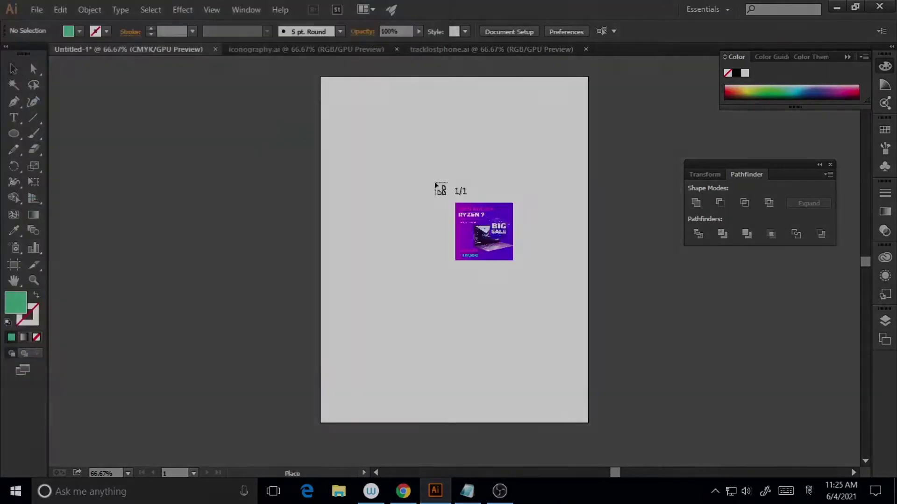
left_click(436, 185)
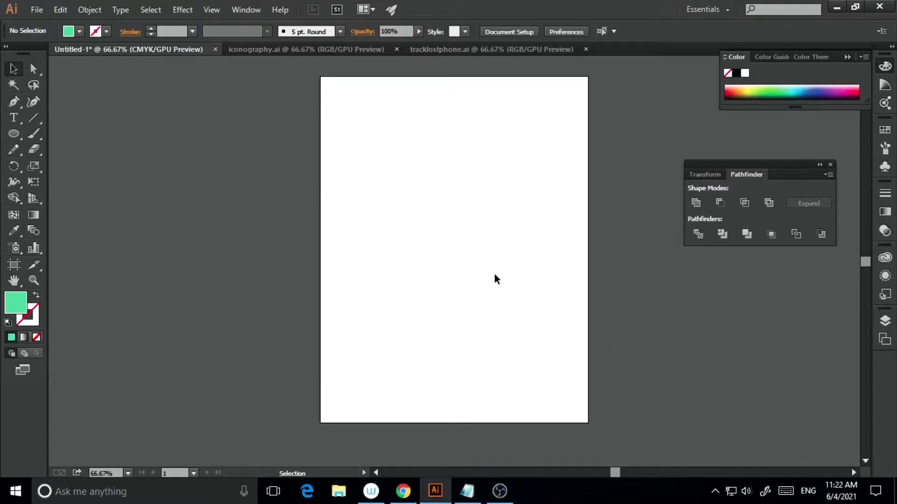
Bring the tracklostphone.ai 'How to Track Lost Phone' poster into view.
left_click(487, 48)
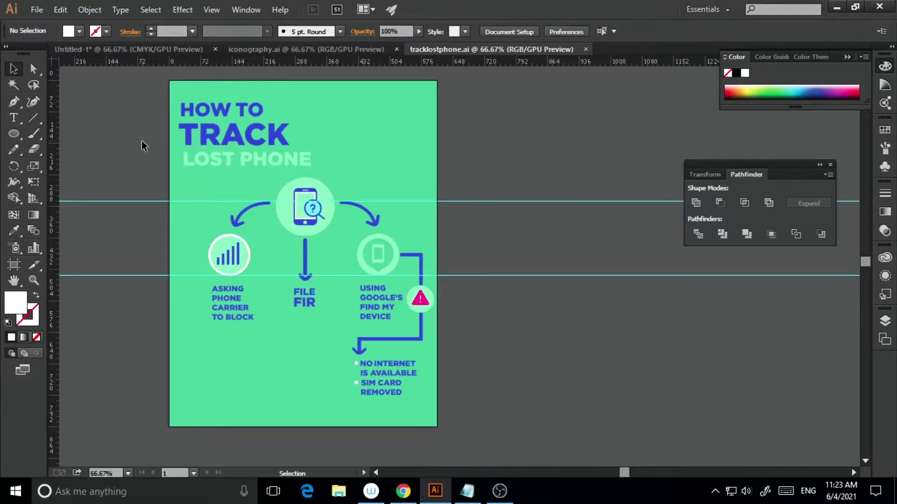
Select all tracklostphone.ai artwork and paste it in place into Untitled-1.
key("ctrl+a")
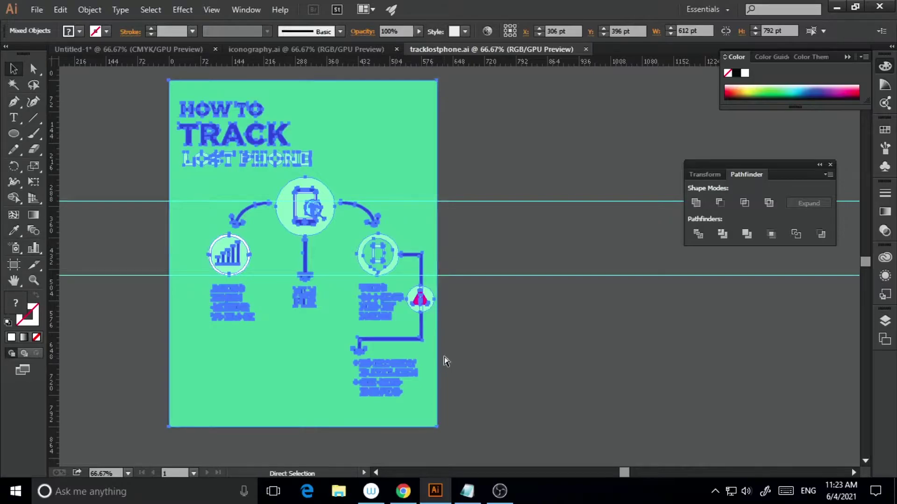
left_click(122, 50)
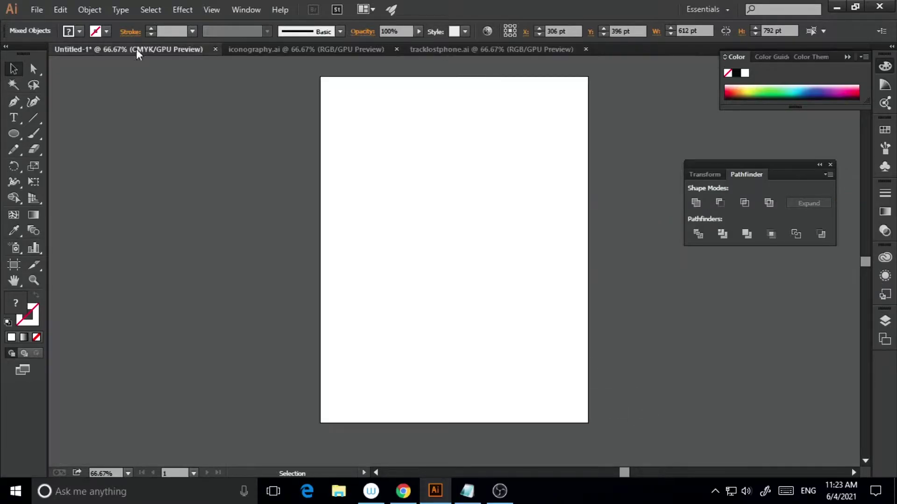
left_click(61, 9)
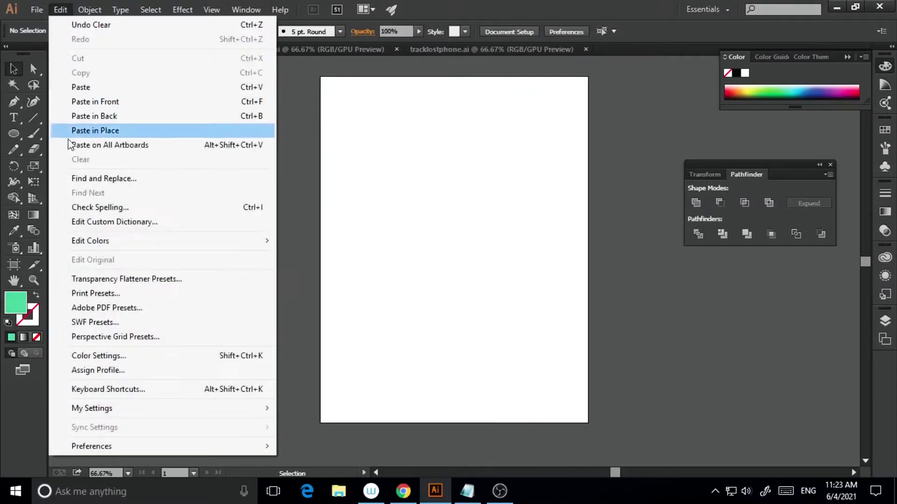
left_click(94, 132)
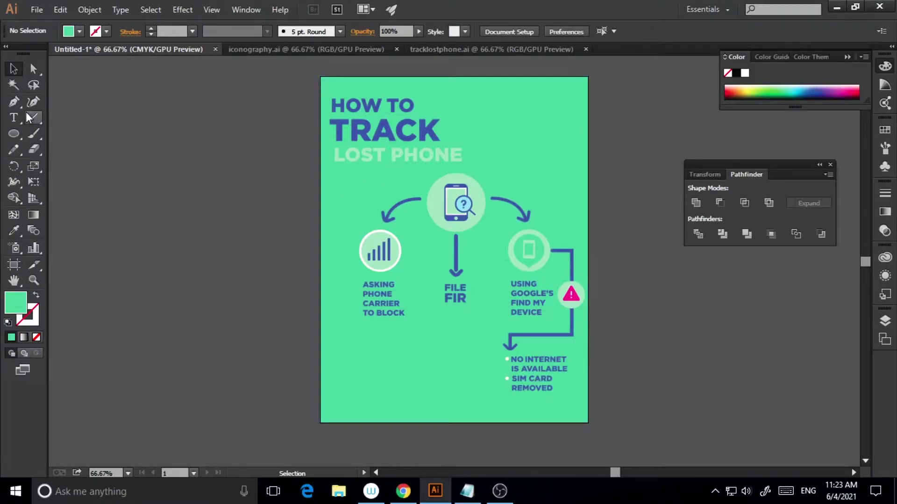
left_click(14, 102)
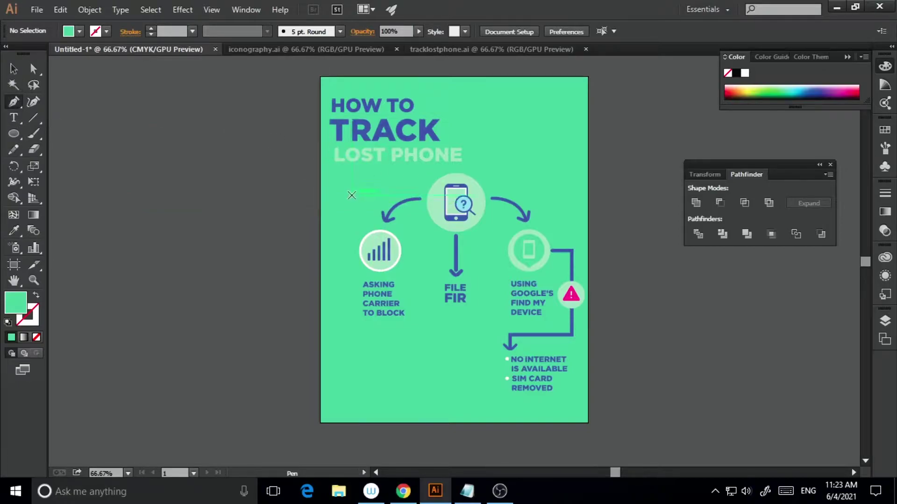
Draw a green circle about 595 pt wide, centred on the pasted infographic.
left_click(14, 141)
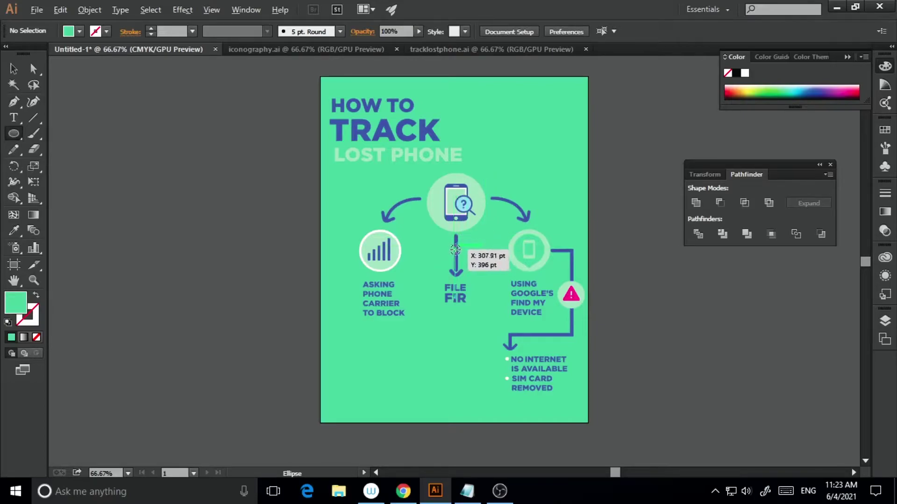
key("alt+shift")
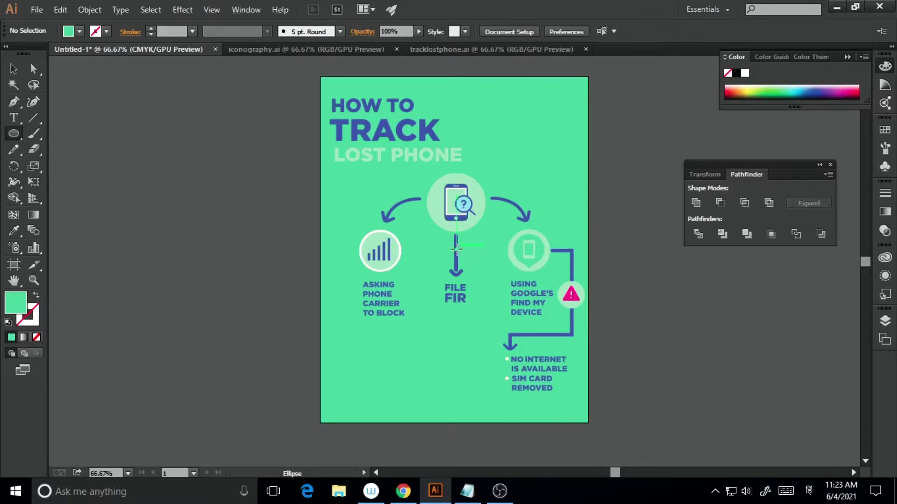
left_click_drag(458, 248, 557, 377)
key("v")
key("ctrl+shift+a")
left_click(453, 228)
key("Delete")
key("ctrl+z")
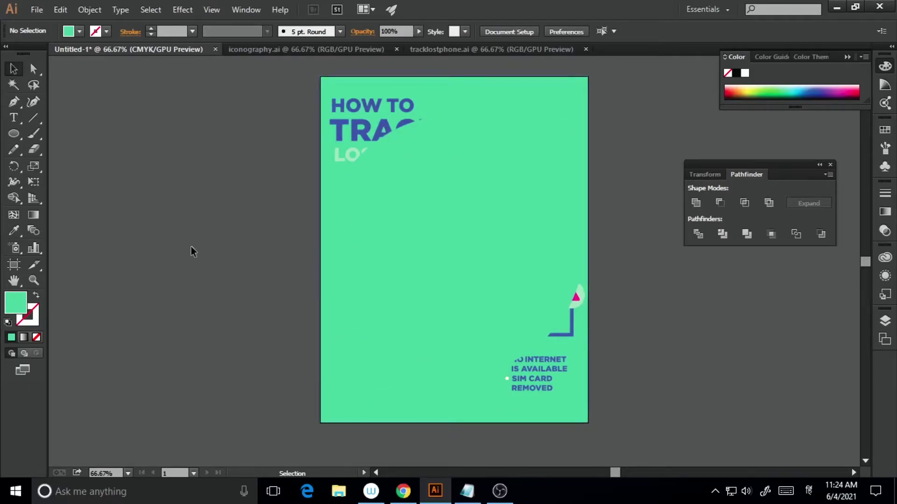
Select all the artwork and crop the infographic to the circle with Pathfinder Crop.
left_click_drag(240, 193, 576, 427)
left_click(664, 264)
left_click_drag(276, 120, 638, 392)
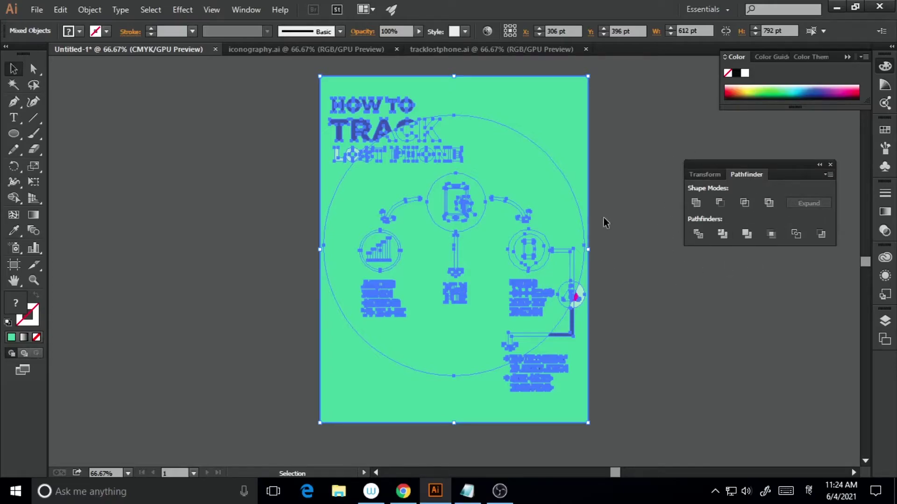
left_click(248, 11)
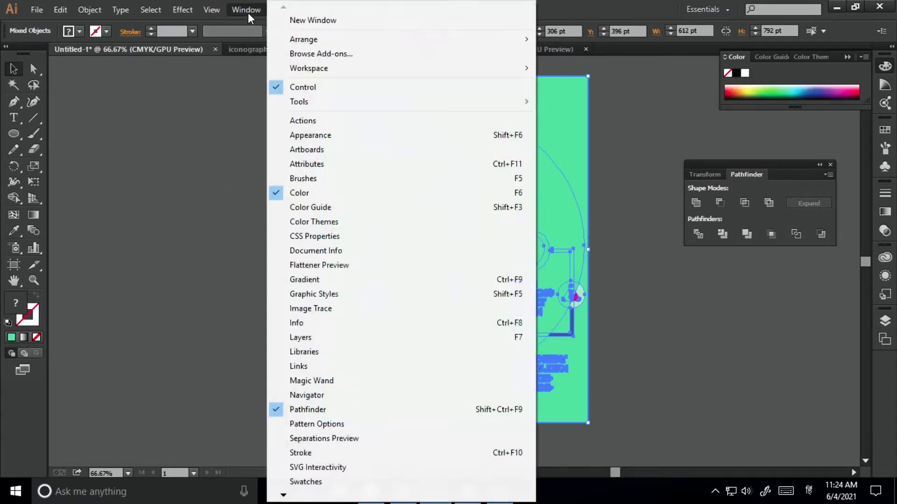
left_click(768, 262)
key("ctrl+a")
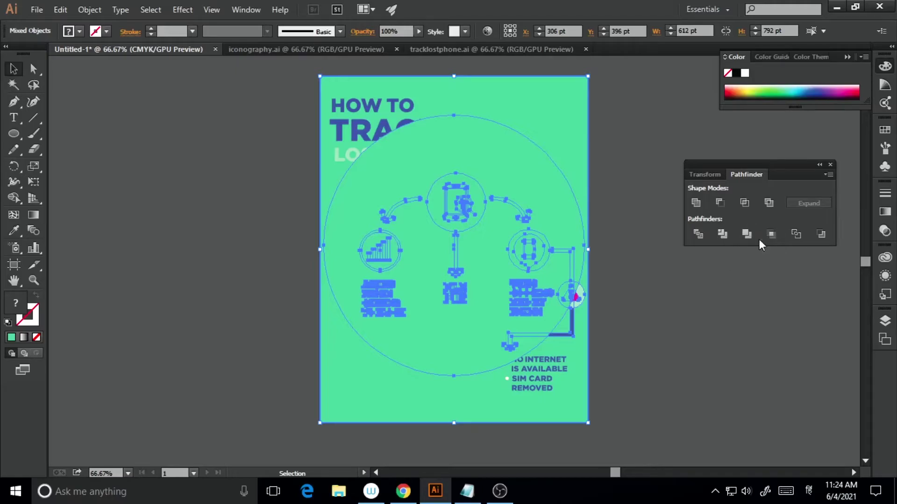
left_click(772, 235)
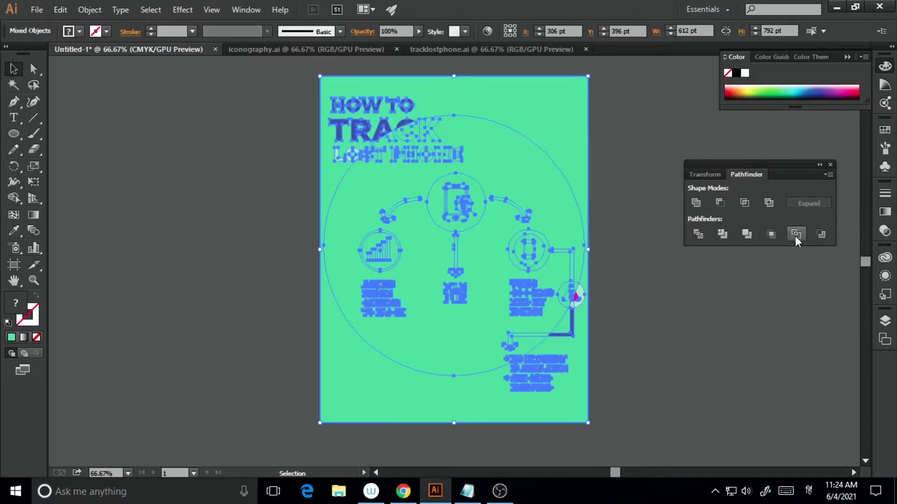
left_click(775, 237)
Delete the circle-cropped infographic, leaving the artboard empty.
left_click(419, 375)
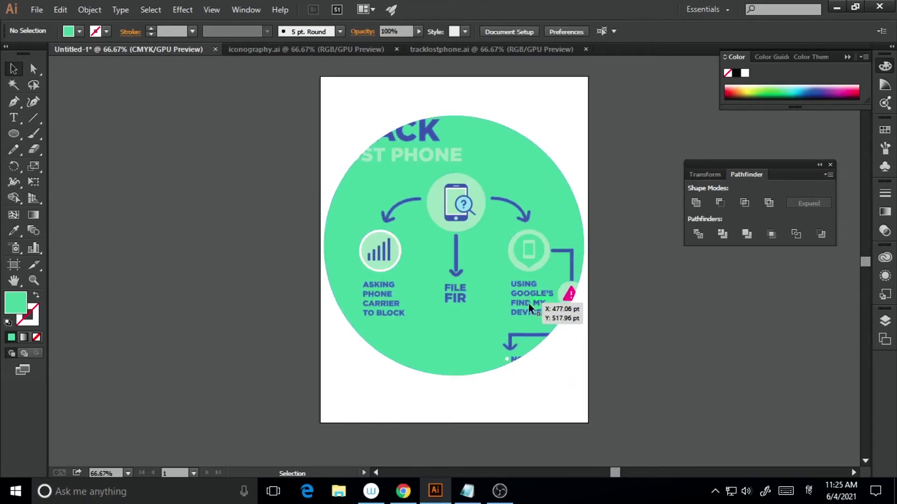
left_click_drag(294, 290, 578, 334)
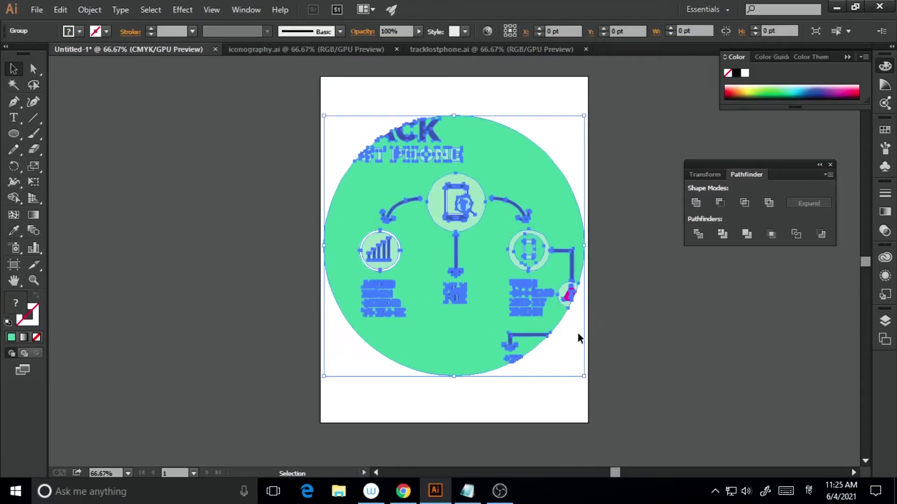
key("Delete")
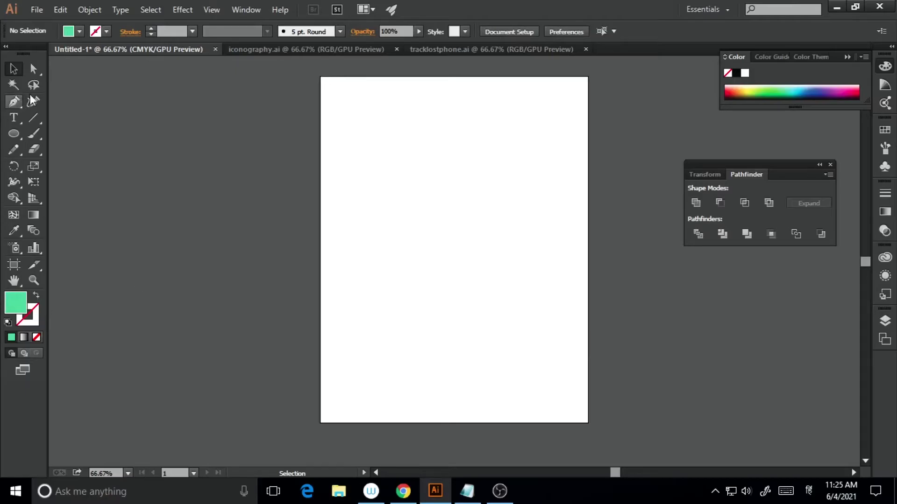
left_click(37, 10)
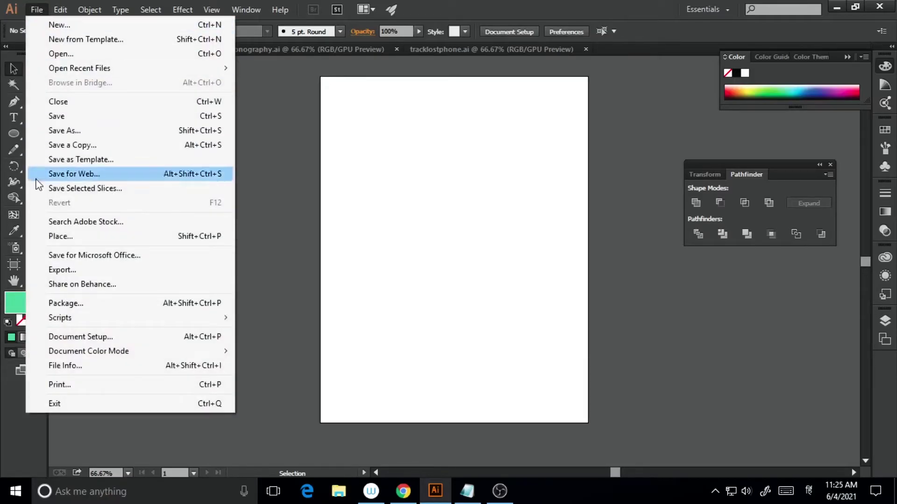
Place the ASUSROG.jpg laptop ad image on the artboard.
left_click(69, 238)
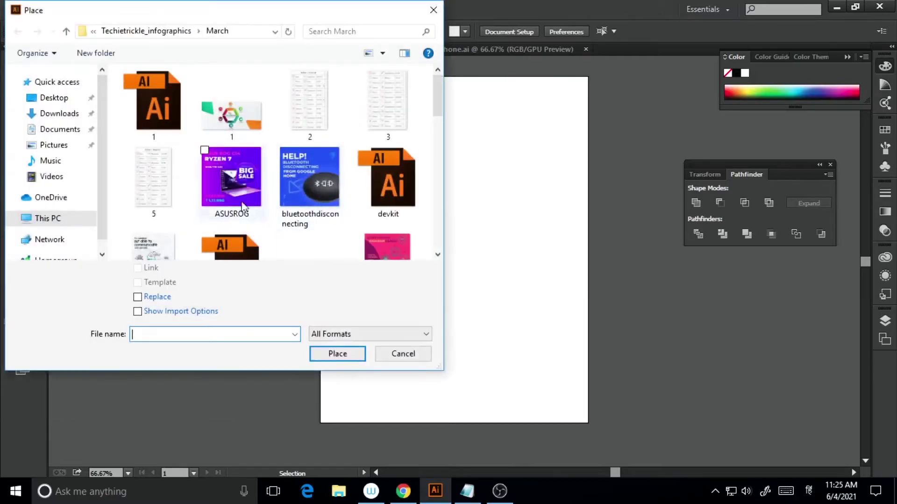
left_click(231, 191)
left_click(338, 353)
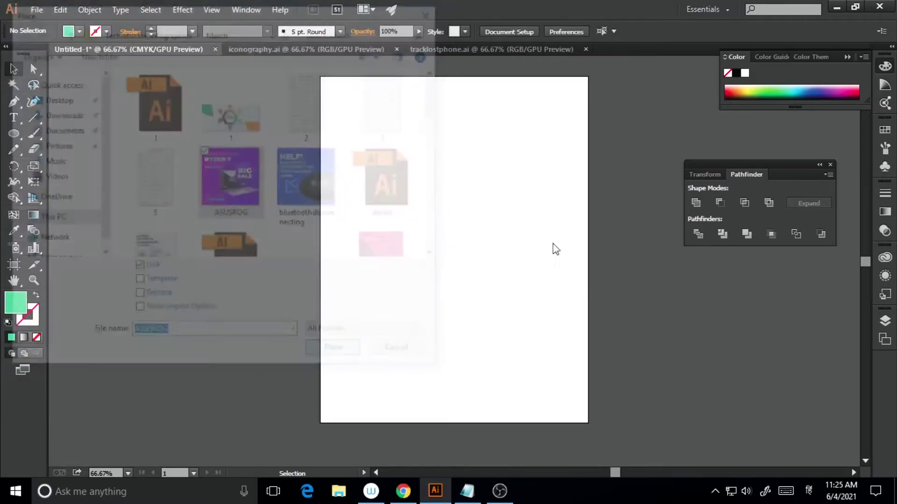
left_click(434, 183)
Move the ad and enlarge it to about 1110 pt square, covering the artboard.
left_click_drag(592, 307, 522, 291)
left_click_drag(583, 163, 712, 55)
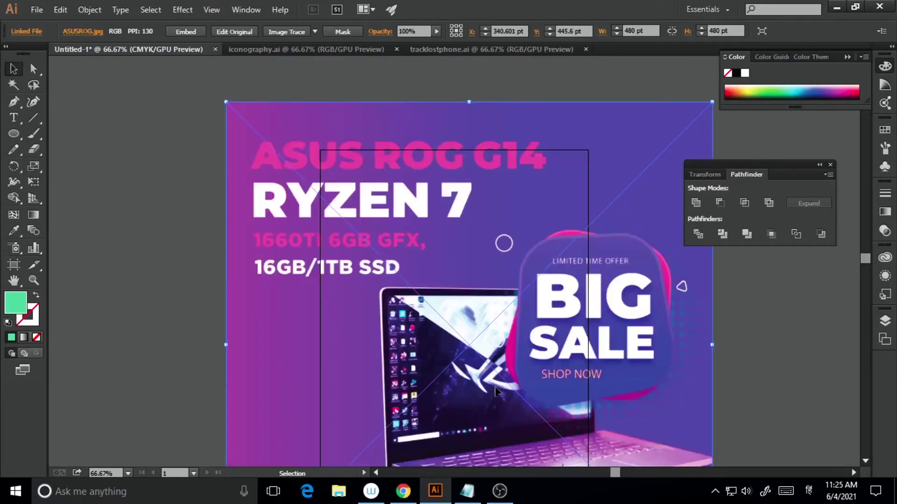
scroll(510, 360, "down", 2)
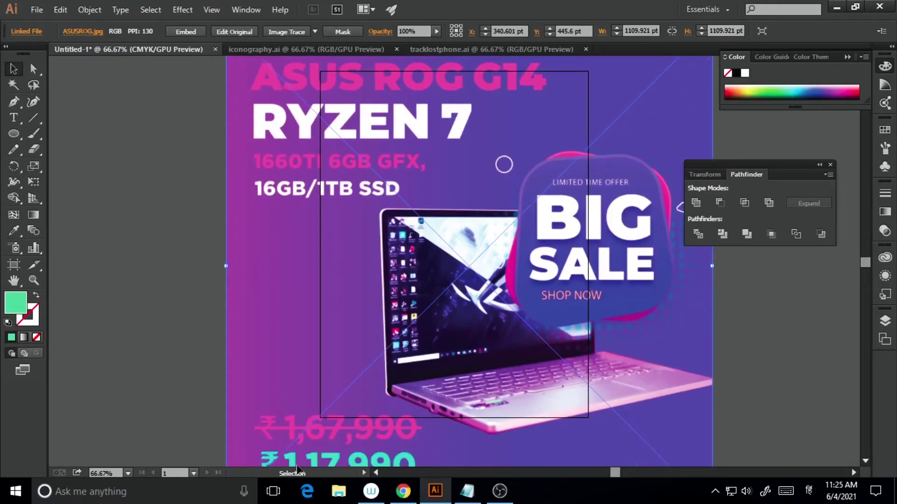
scroll(623, 381, "up", 2)
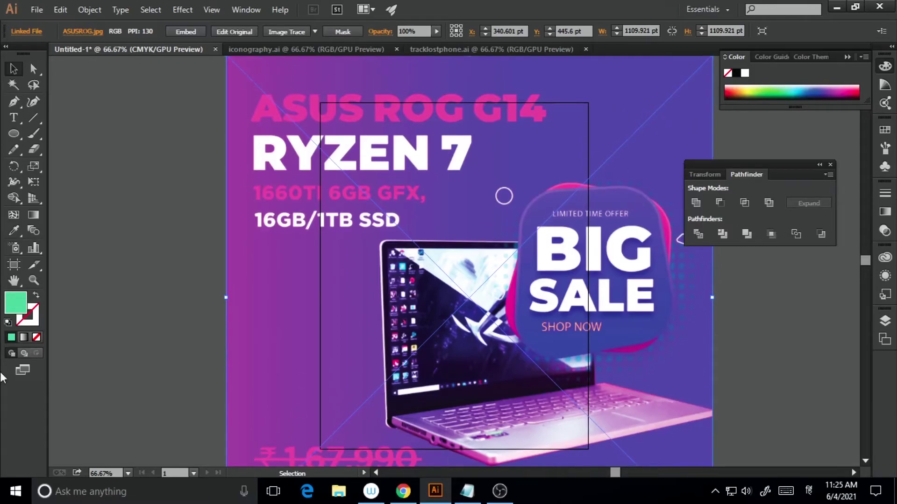
left_click(18, 130)
left_click(15, 136, "alt")
left_click(15, 135, "alt")
left_click(16, 135, "alt")
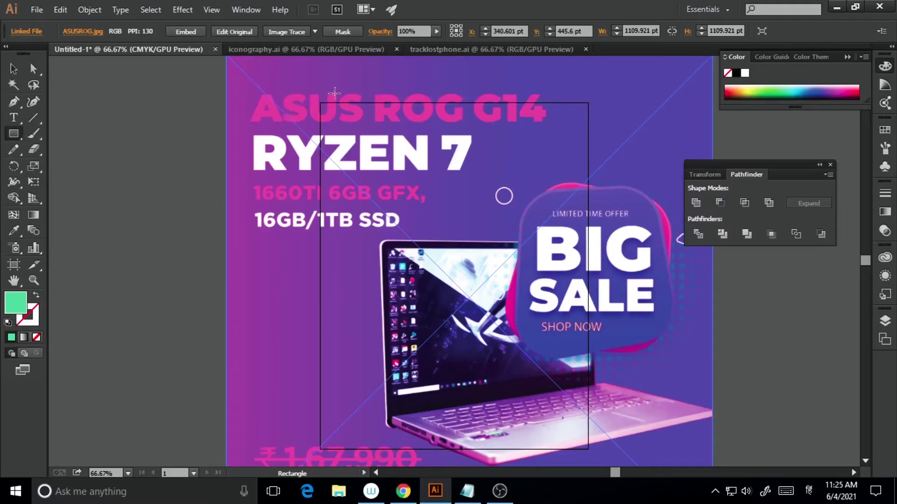
Draw a 612 × 792 pt rectangle over the artboard and use it as the ad's clipping mask.
mouse_move(320, 101)
left_mouse_down()
mouse_move(561, 355)
mouse_move(589, 449)
left_mouse_up()
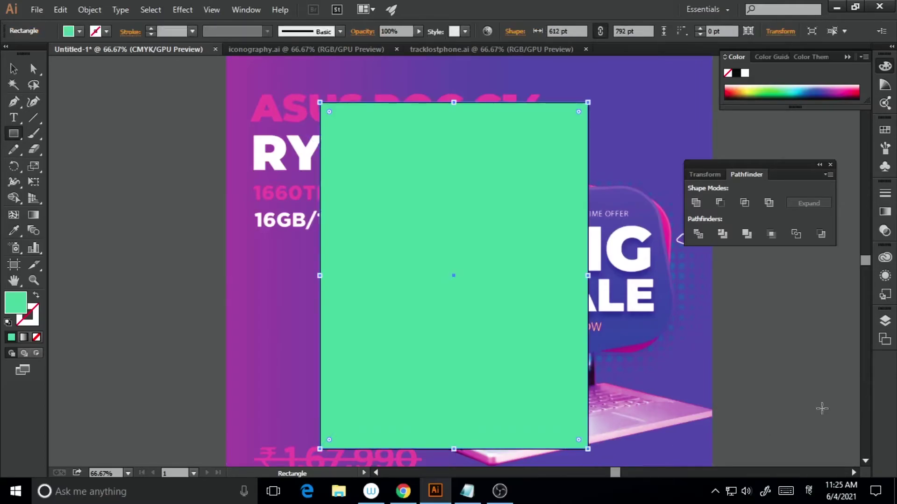
left_click(13, 68)
left_click(150, 352)
left_click_drag(162, 174, 720, 381)
right_click(439, 281)
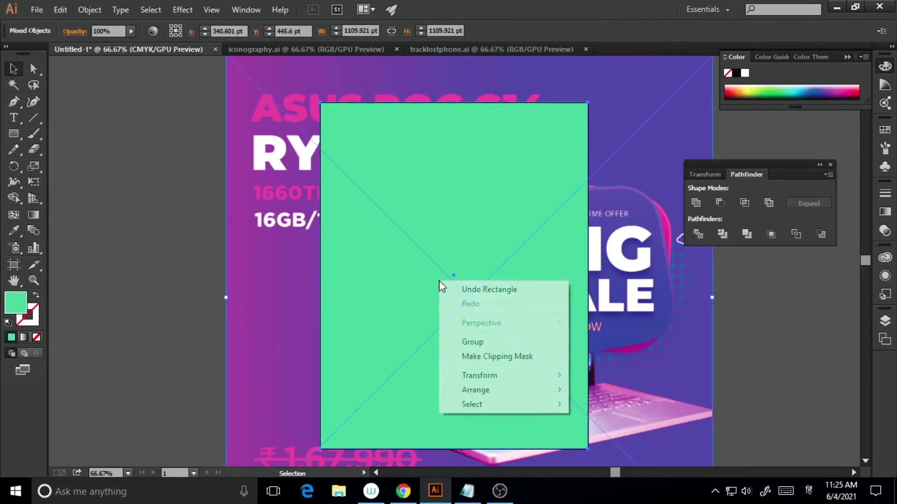
left_click(495, 357)
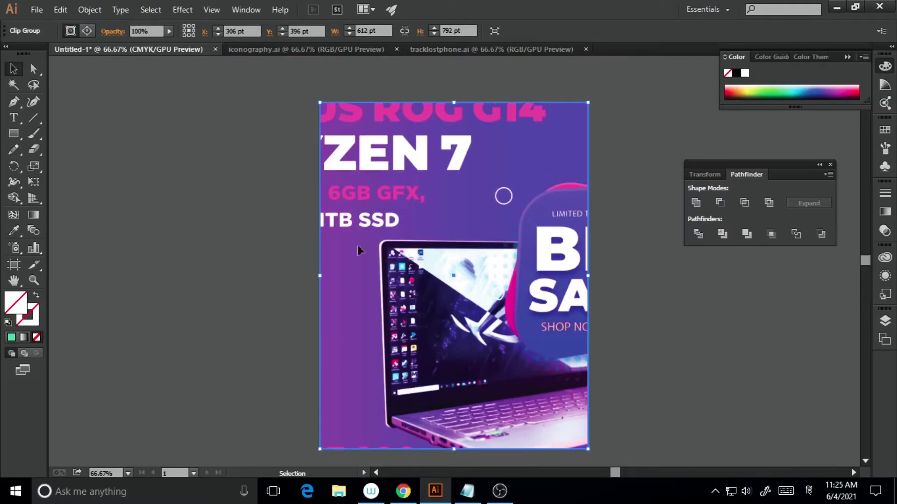